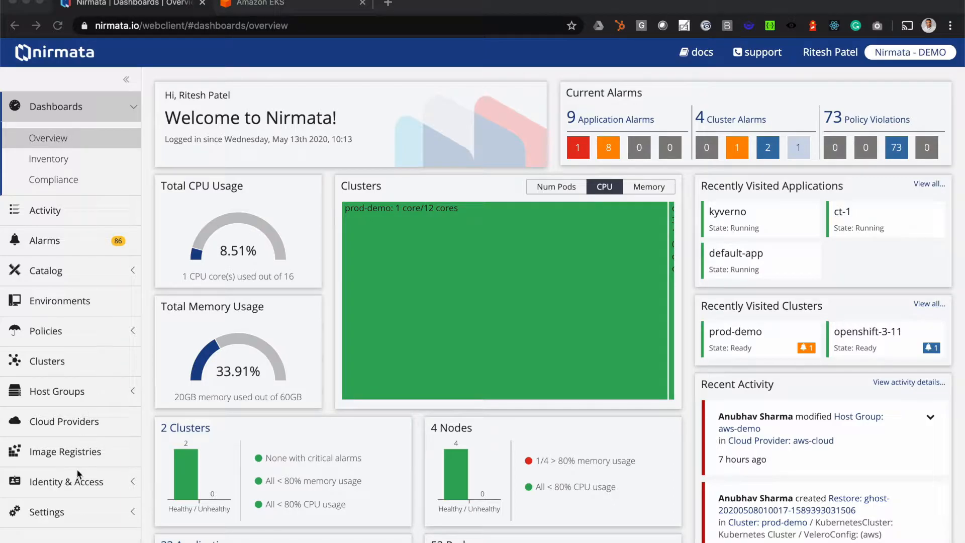
Open the list of cloud providers and check the existing aws-cloud provider.
left_click(83, 422)
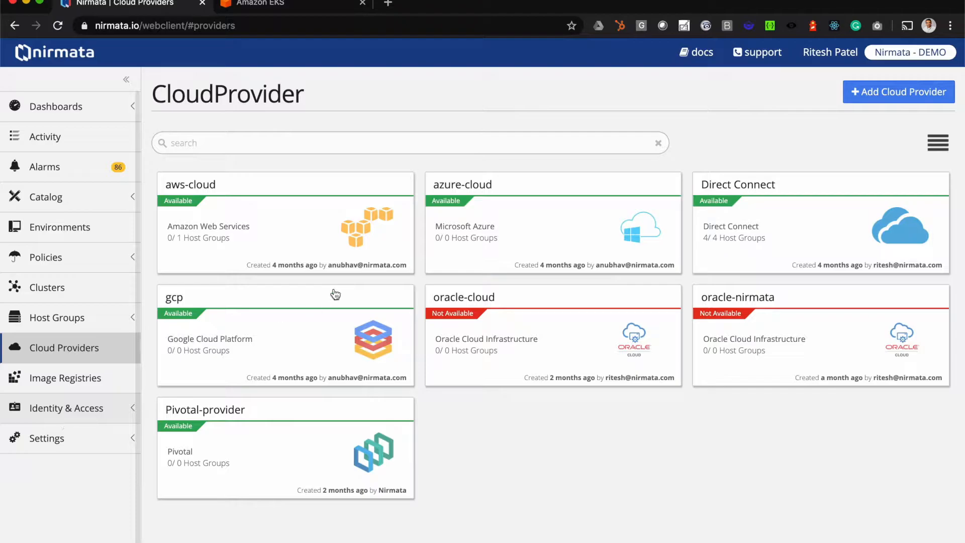
mouse_move(347, 204)
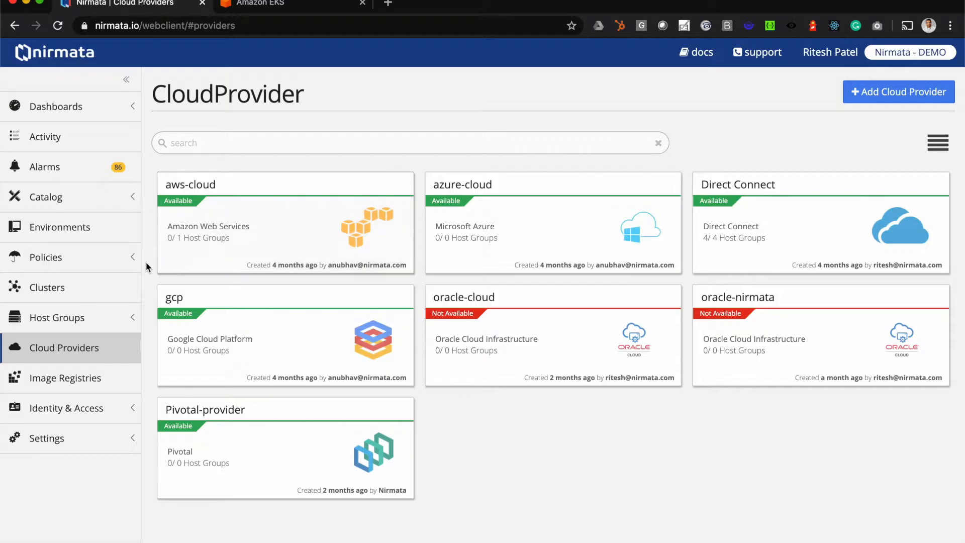
Start adding a cluster and choose to create an EKS cluster as the cluster type.
left_click(88, 287)
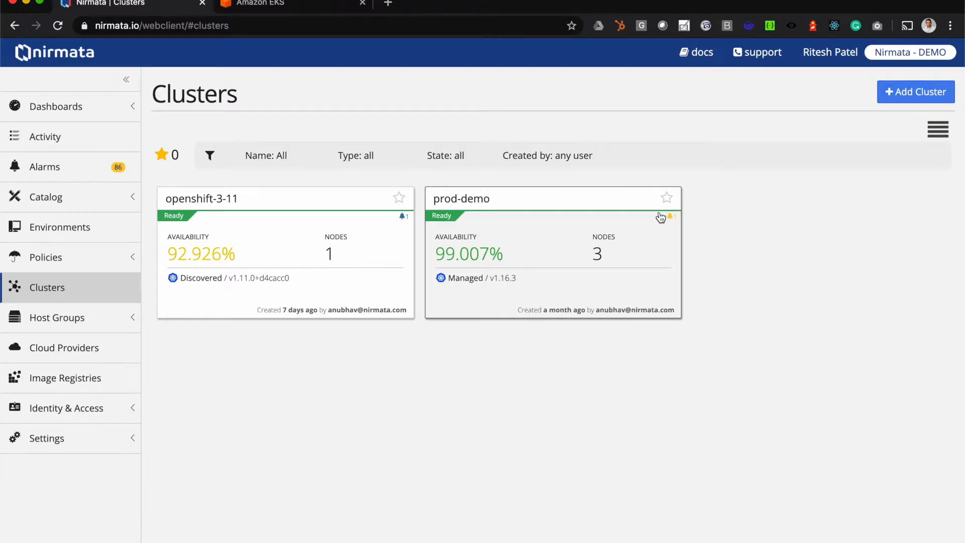
left_click(901, 96)
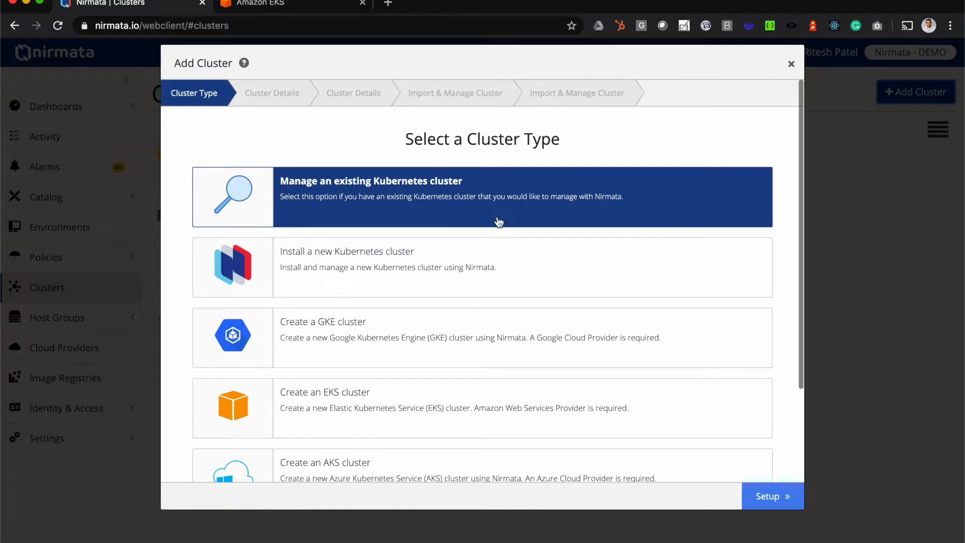
scroll(441, 239, "down", 1)
scroll(440, 240, "down", 3)
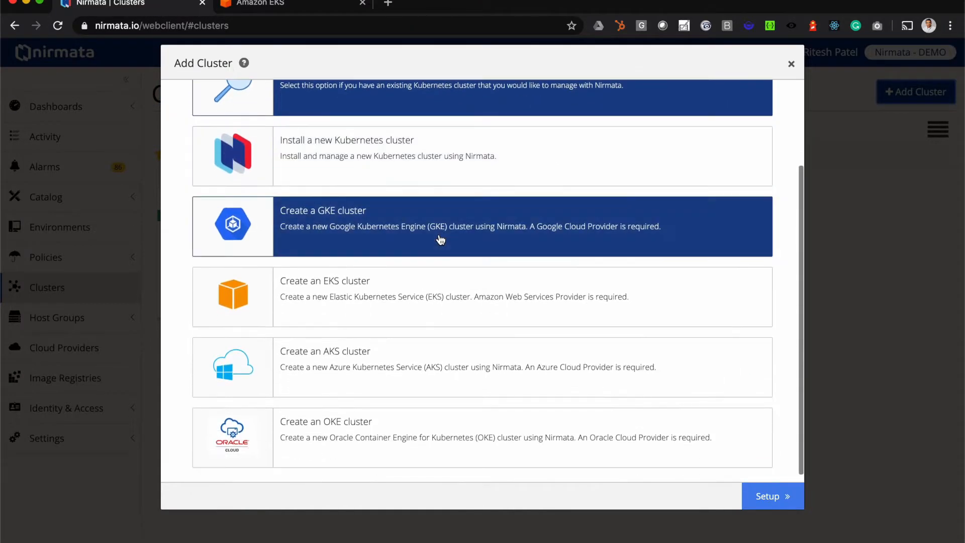
scroll(440, 240, "up", 3)
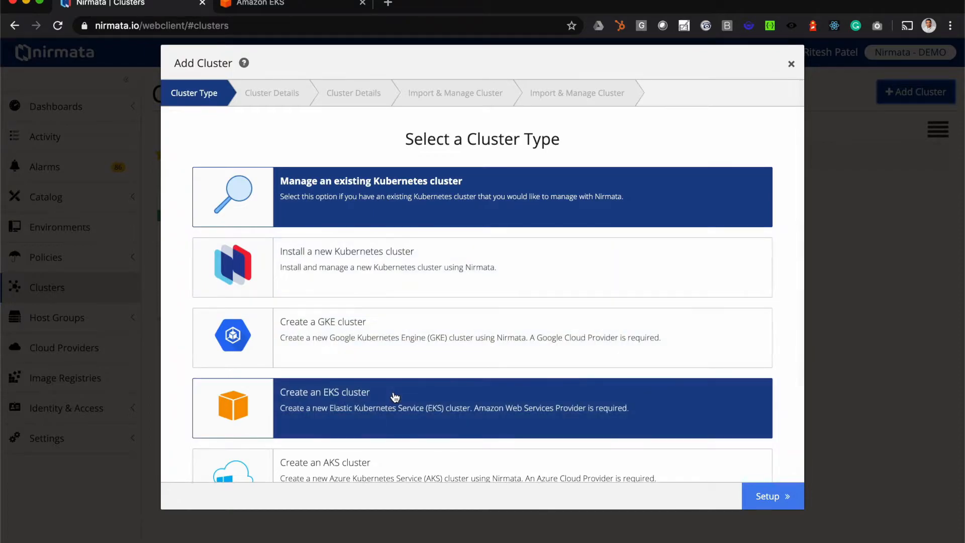
left_click(395, 396)
Name the cluster eks-demo, with aws-cloud as the cloud provider and US West (Oregon) as the region.
left_click(376, 210)
type("ek")
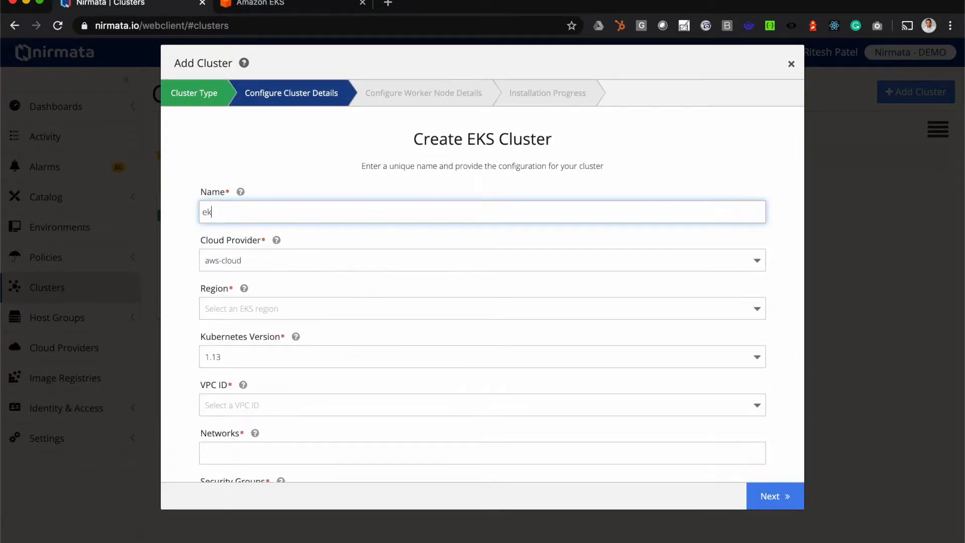
type("s-demo")
left_click(312, 261)
left_click(286, 306)
left_click(288, 309)
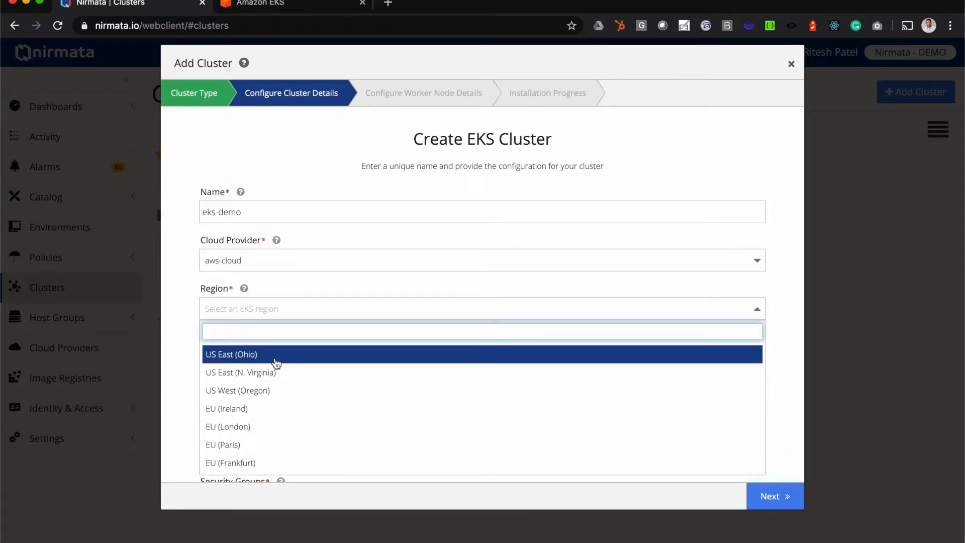
left_click(275, 391)
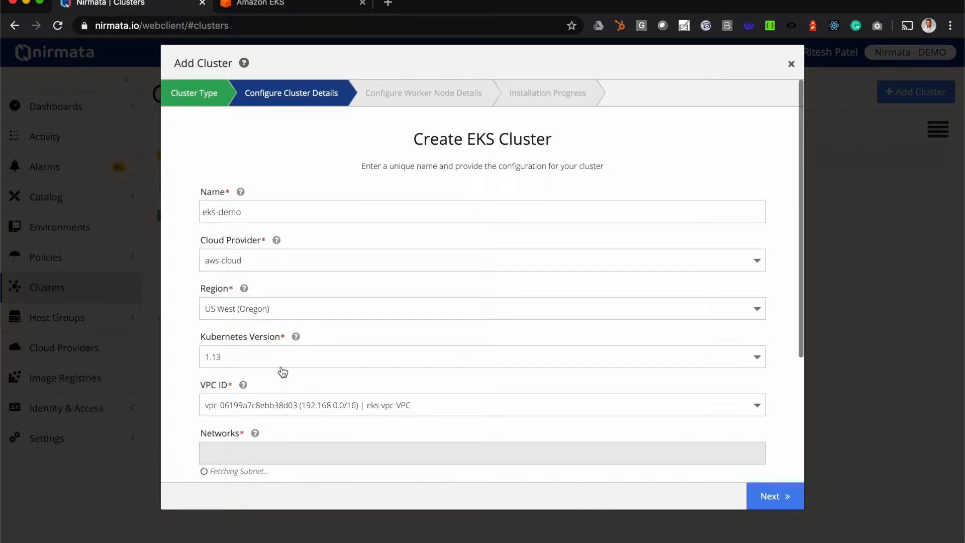
Set the Kubernetes version to 1.15 and select the cluster1.alpha.nirmata.io VPC (172.20.0.0/16).
left_click(280, 365)
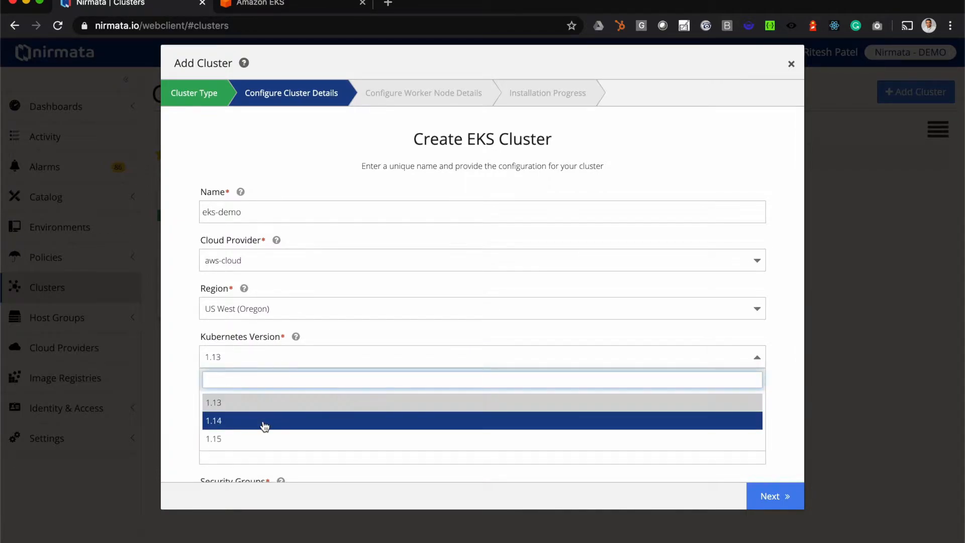
left_click(258, 437)
scroll(260, 437, "down", 5)
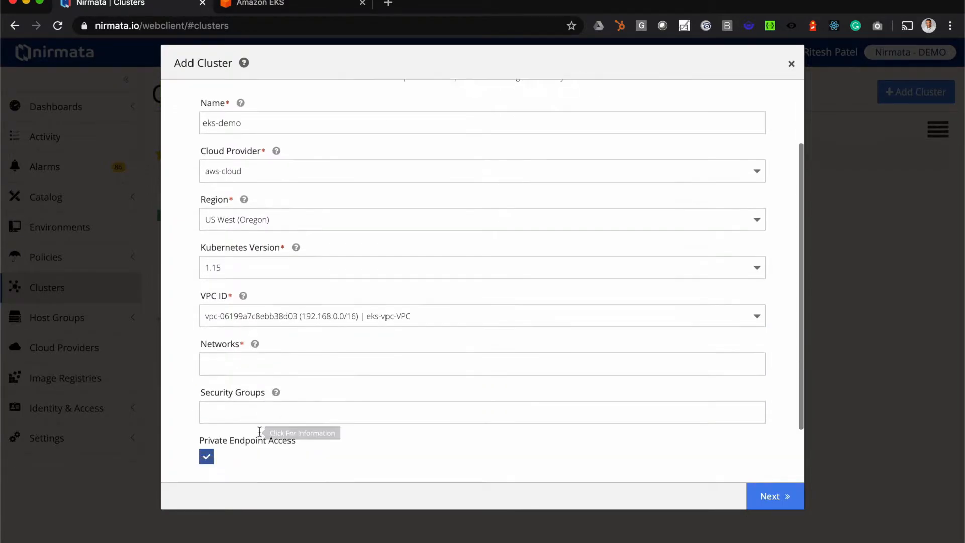
left_click(374, 247)
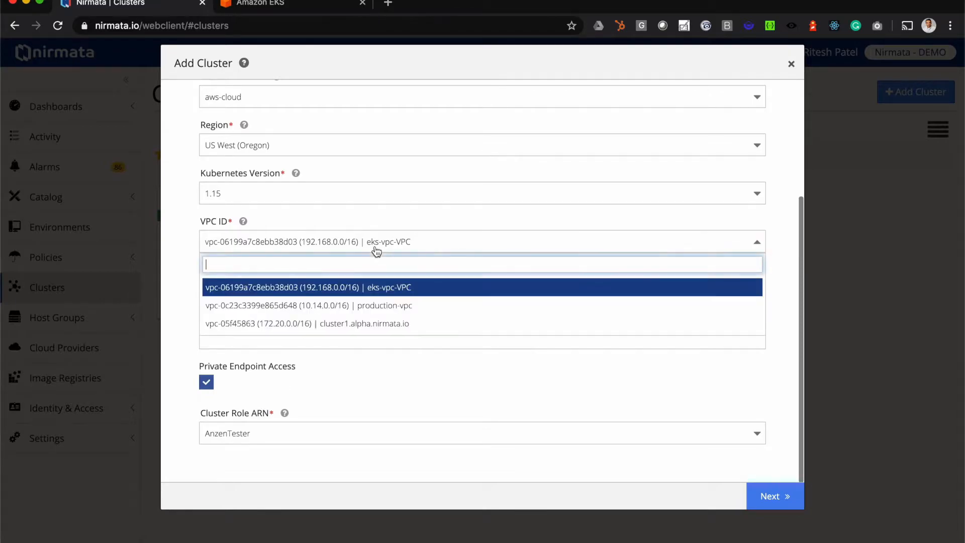
left_click(372, 323)
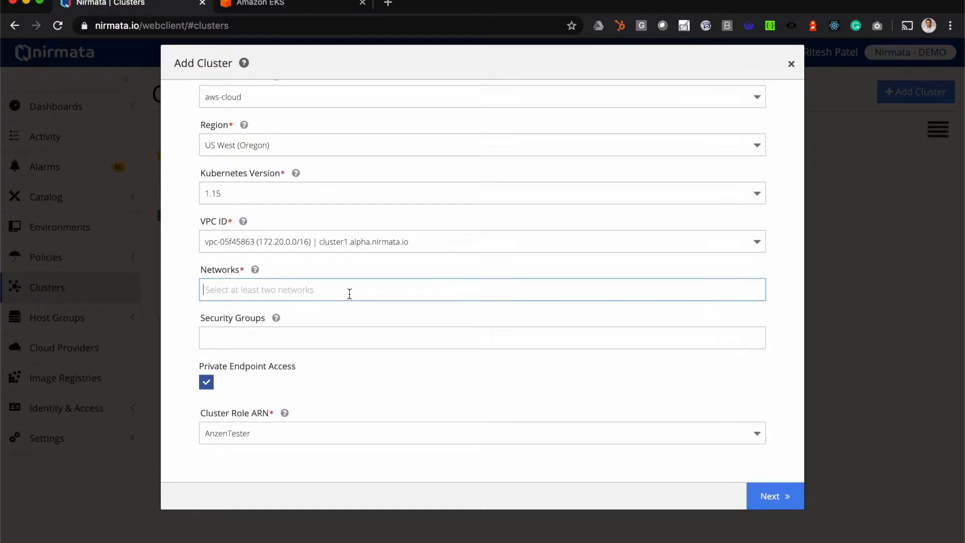
Add the utility-us-west-2a (172.20.0.0/22) and utility-us-west-2b (172.20.4.0/22) subnets as the cluster's networks.
left_click(349, 294)
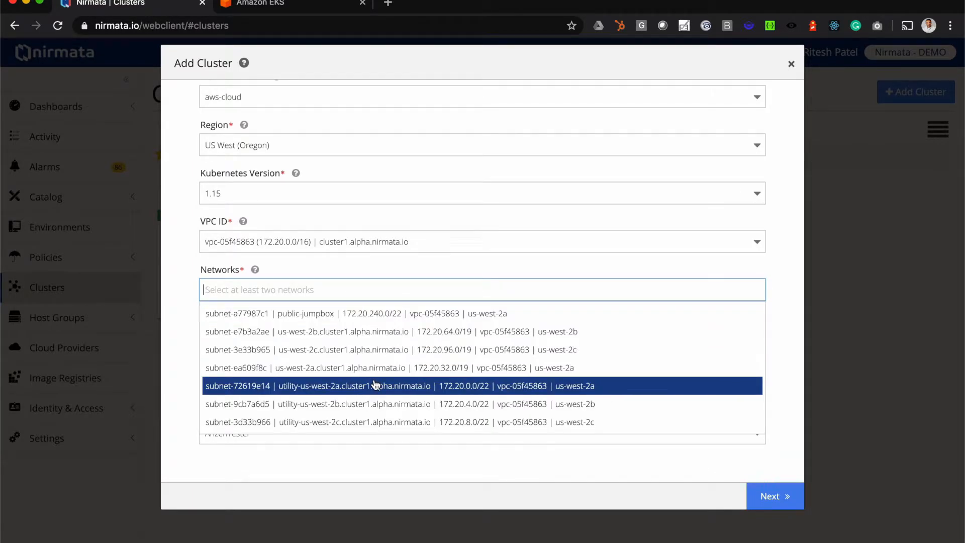
left_click(375, 385)
left_click(634, 292)
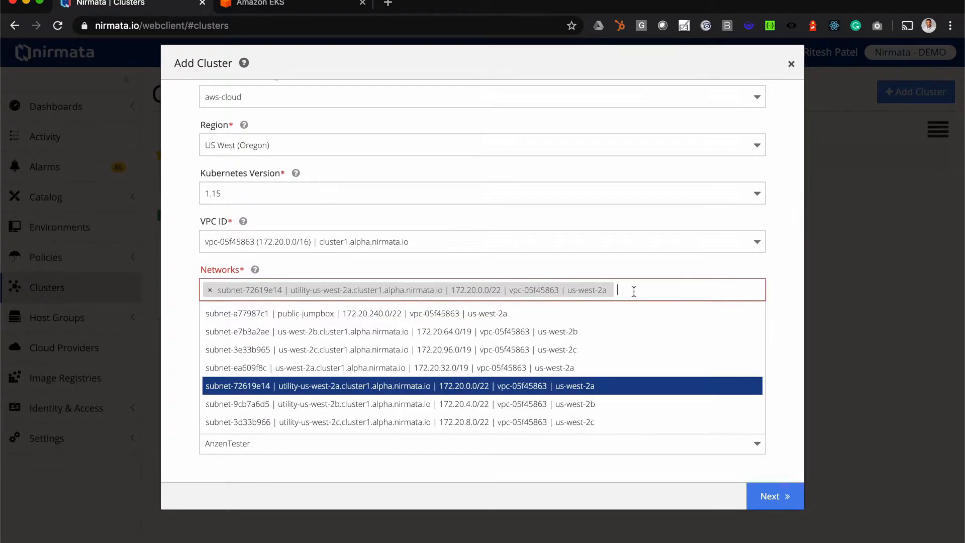
left_click(564, 400)
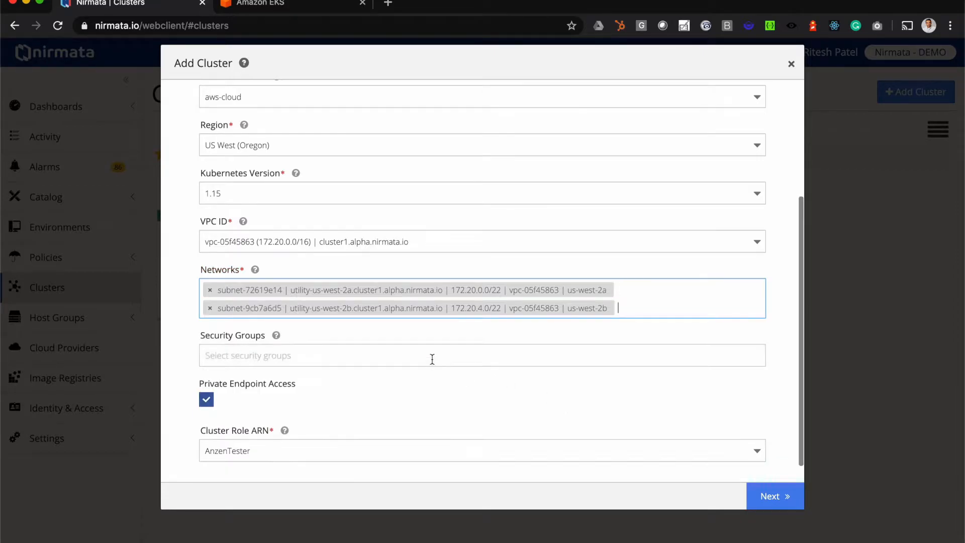
Assign the nirmata-eks-controlplane-sg security group to the cluster and disable private endpoint access.
left_click(432, 358)
left_click(404, 397)
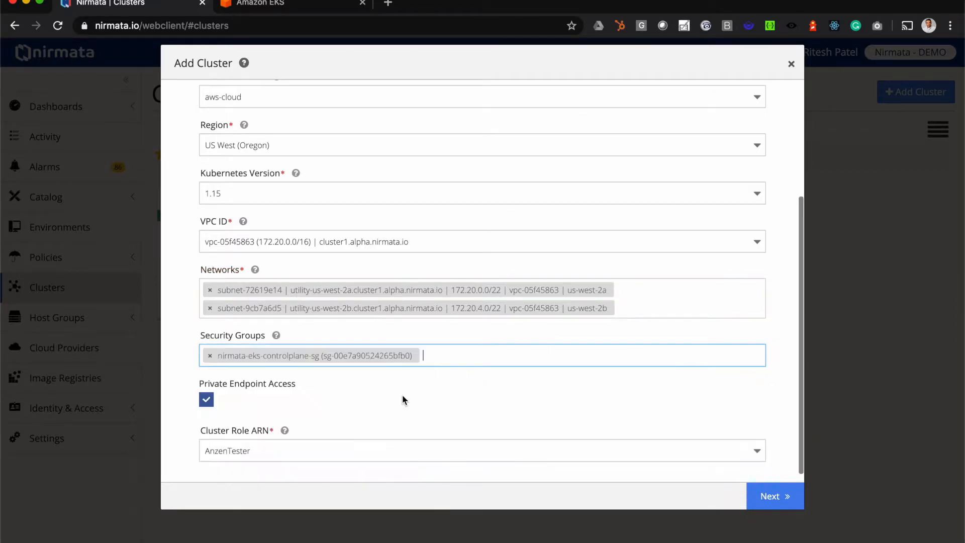
left_click(206, 399)
Set the cluster role ARN to eks-role and continue to the worker node details.
left_click(286, 453)
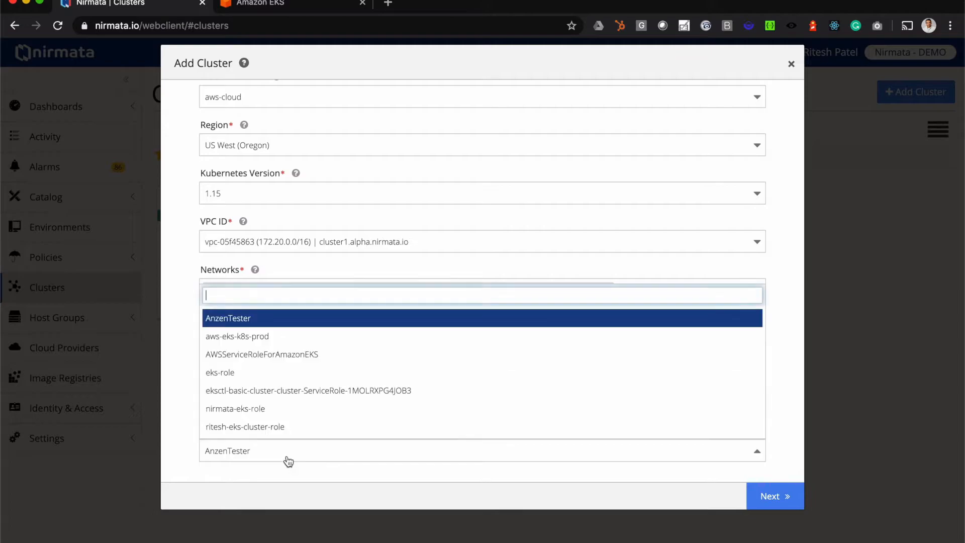
left_click(281, 408)
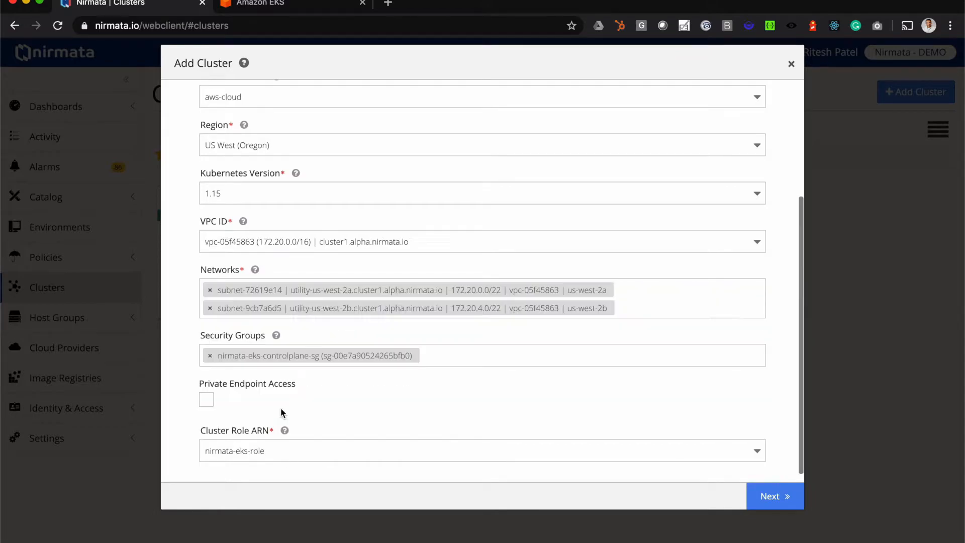
left_click(756, 454)
left_click(664, 372)
left_click(764, 495)
Set the node security group to nirmata-eks-controlplane-sg and the instance type to t2.medium.
scroll(545, 258, "up", 5)
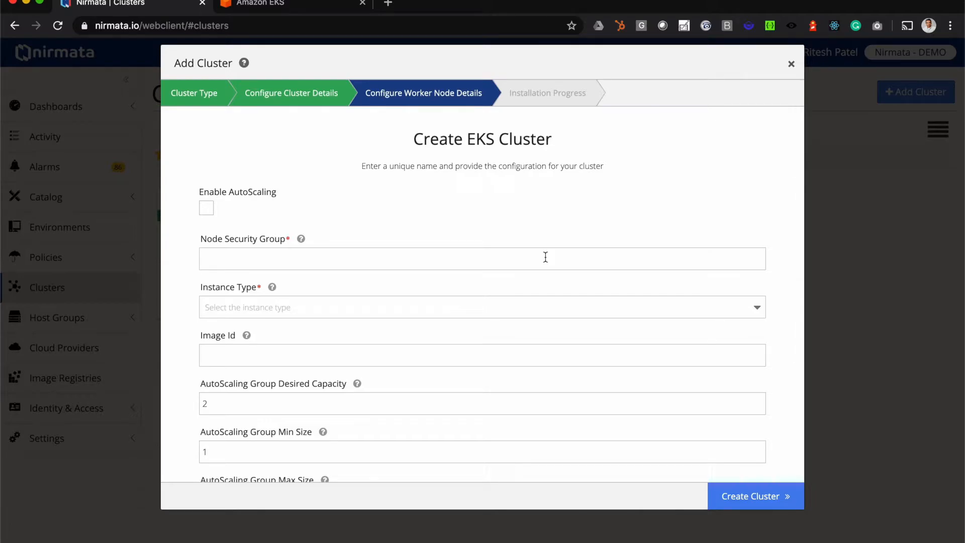
left_click(522, 258)
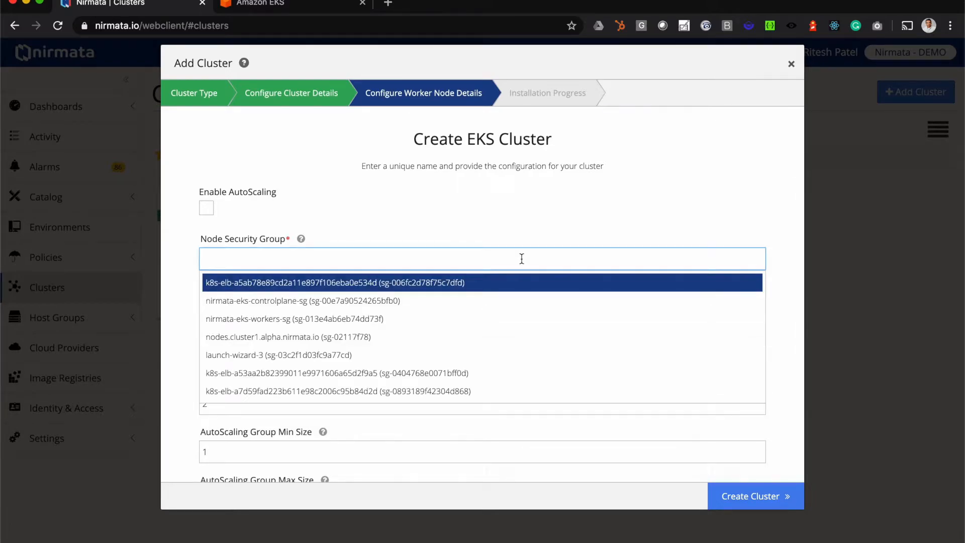
left_click(440, 302)
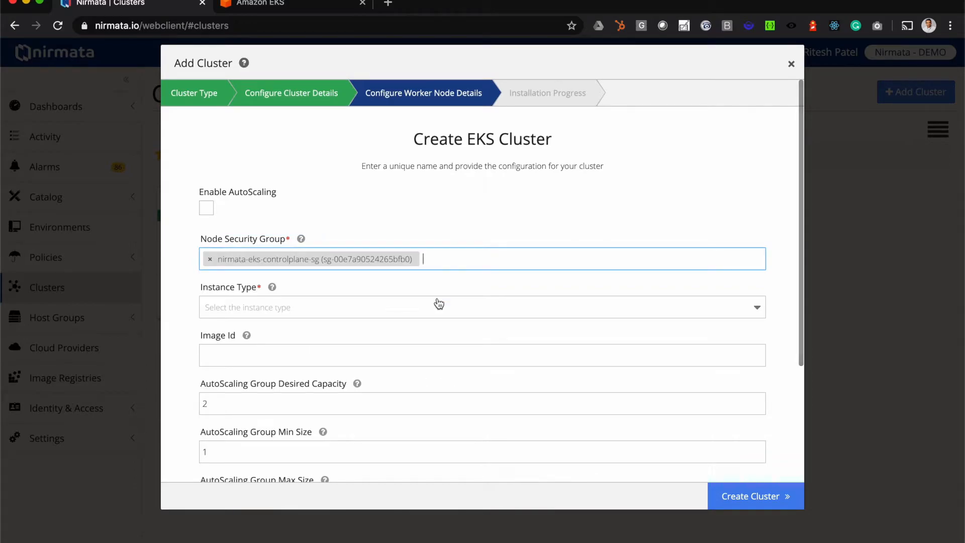
left_click(439, 304)
left_click(378, 385)
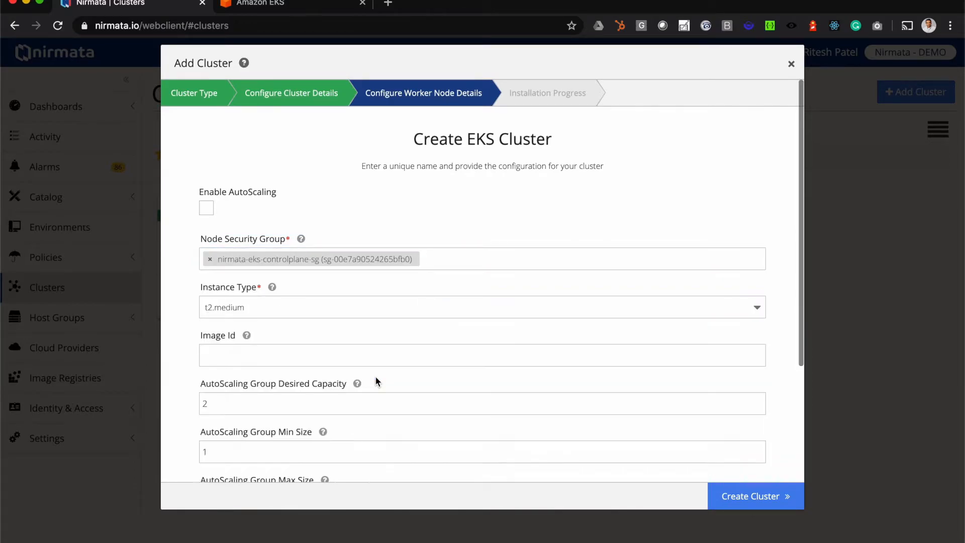
Select the account owner's Oregon key as the worker nodes' SSH key and create the cluster.
scroll(376, 381, "down", 3)
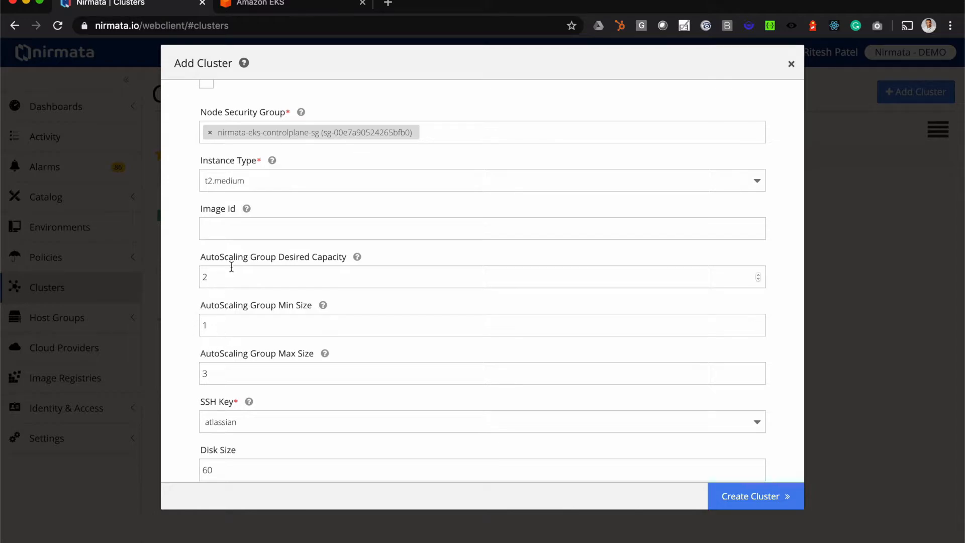
double_click(228, 325)
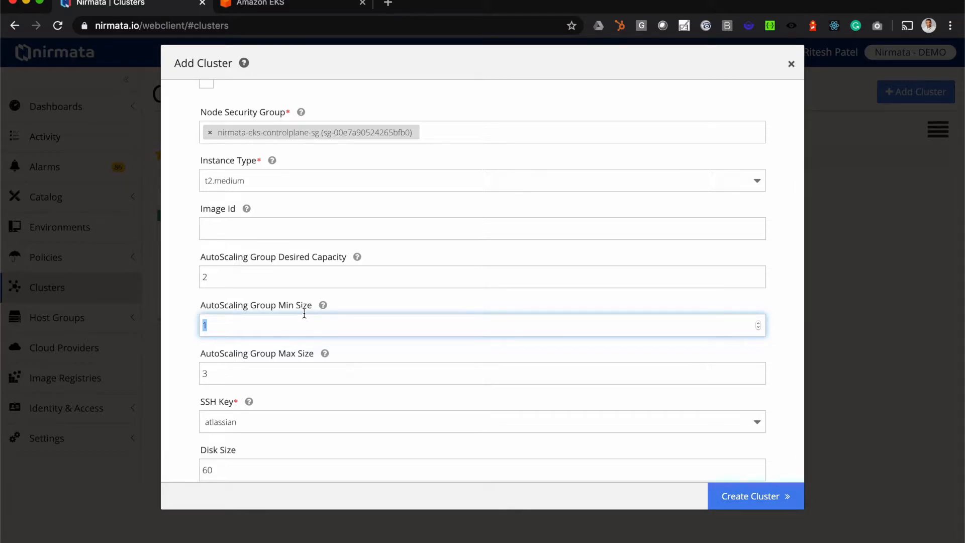
scroll(304, 313, "down", 2)
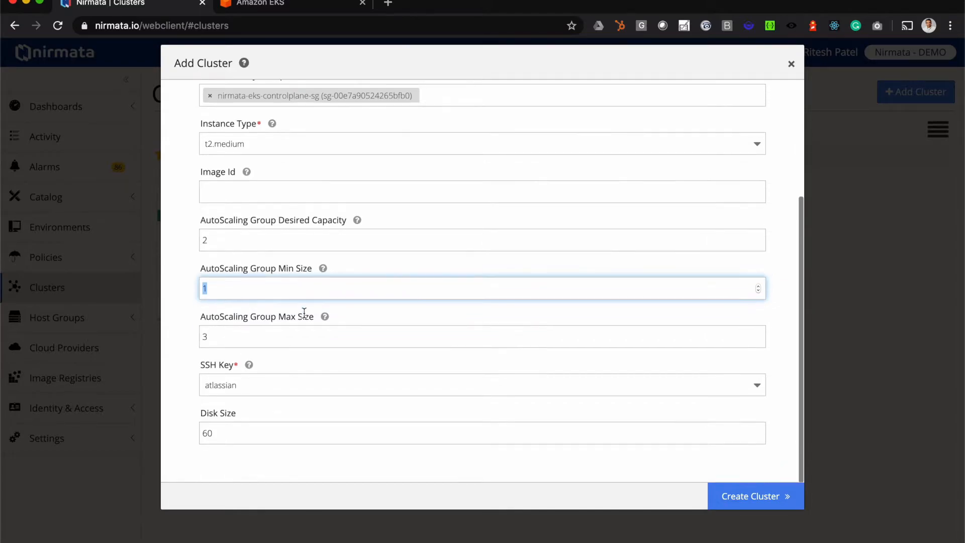
left_click(295, 389)
scroll(306, 457, "down", 1)
scroll(306, 456, "down", 2)
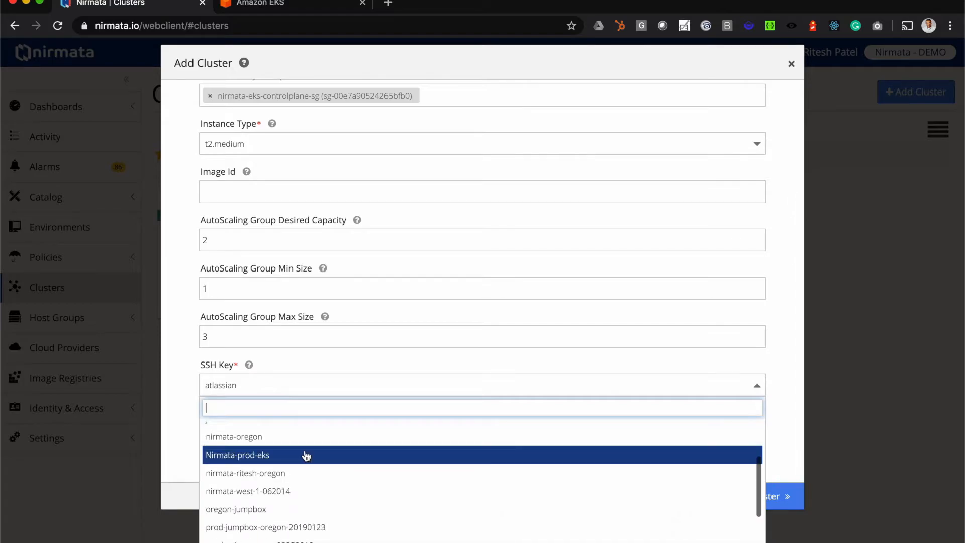
left_click(303, 473)
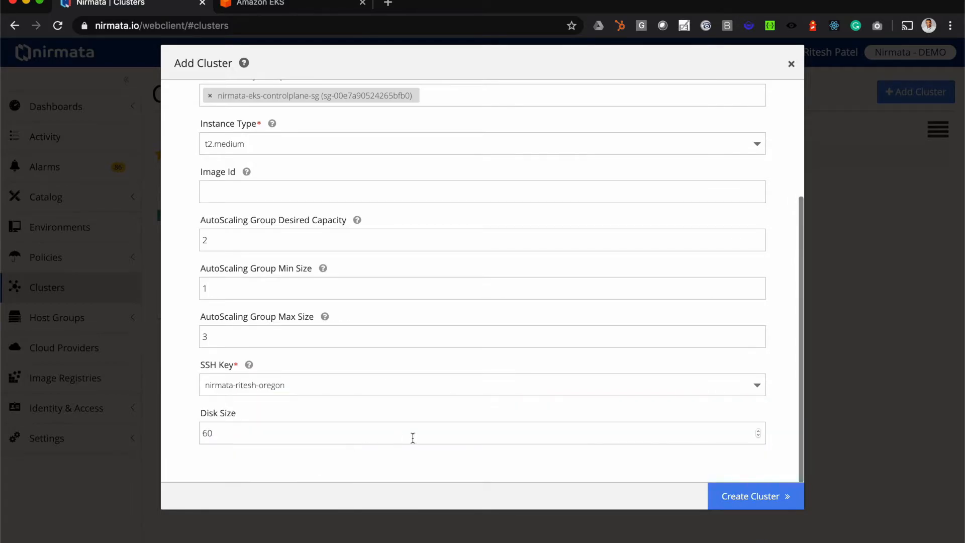
scroll(394, 381, "up", 5)
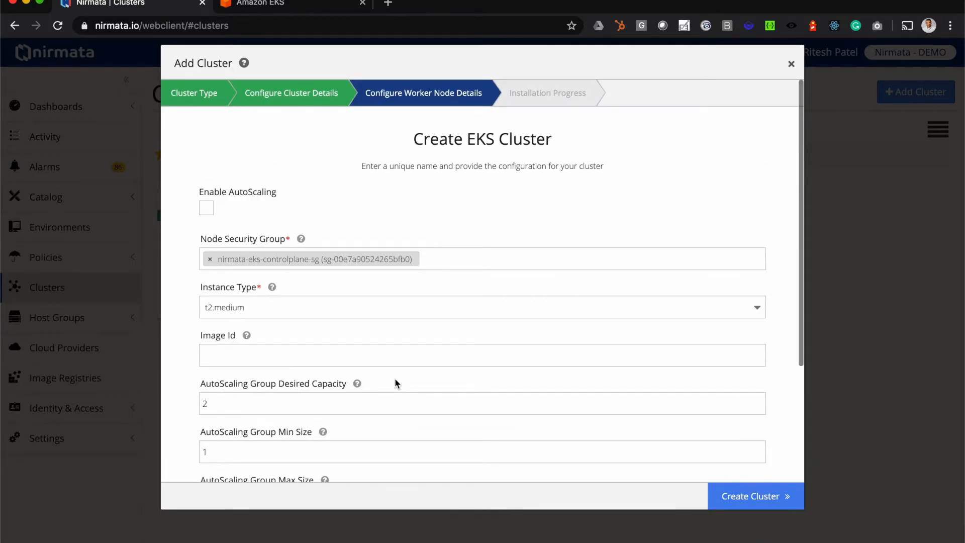
left_click(747, 498)
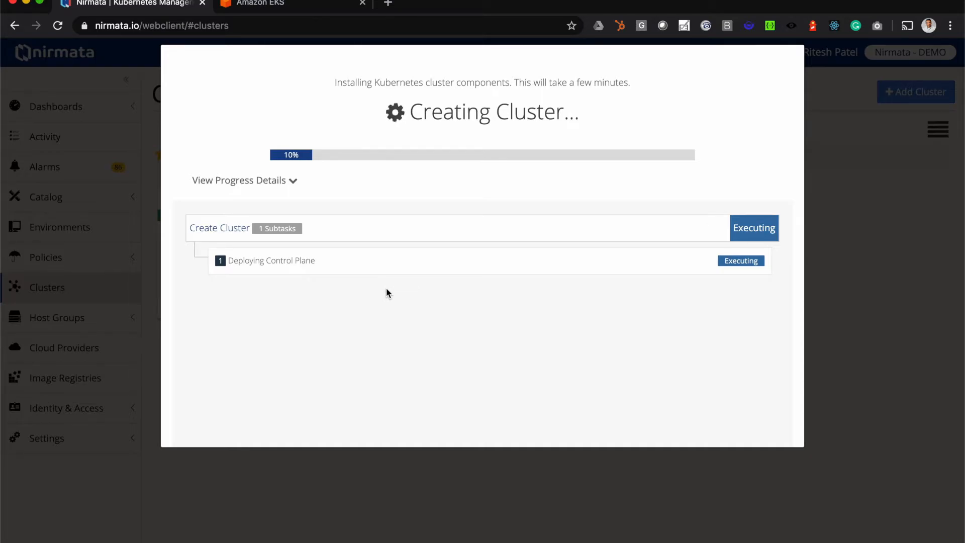
Switch to the Amazon EKS console and refresh the cluster list to check the status of eks-demo.
left_click(300, 6)
left_click(747, 180)
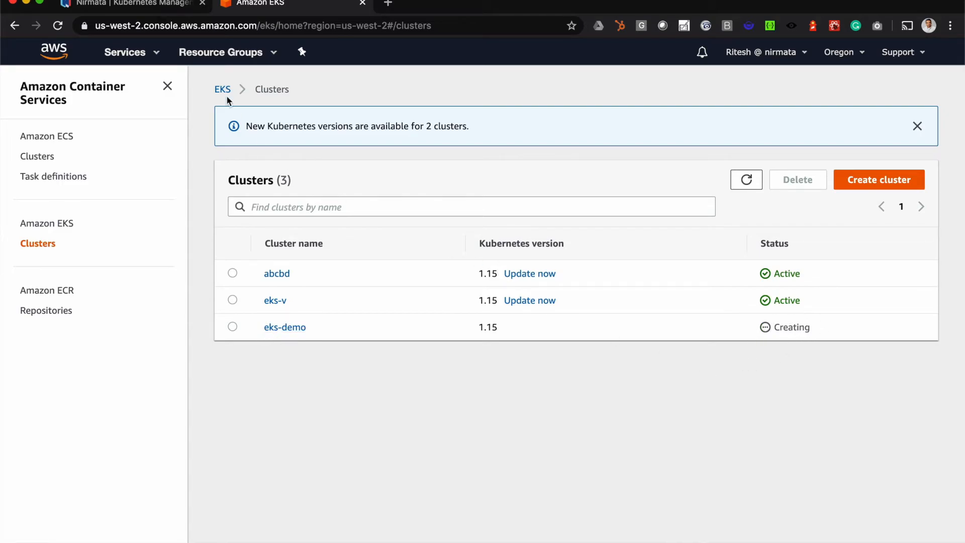
Return to Nirmata, review the cluster creation subtasks and open the new cluster's details.
left_click(134, 6)
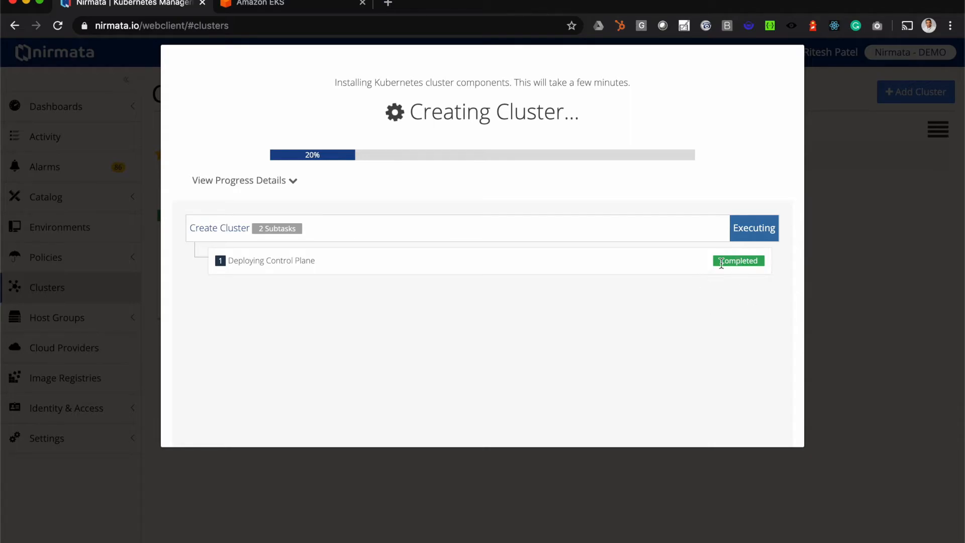
scroll(446, 334, "down", 3)
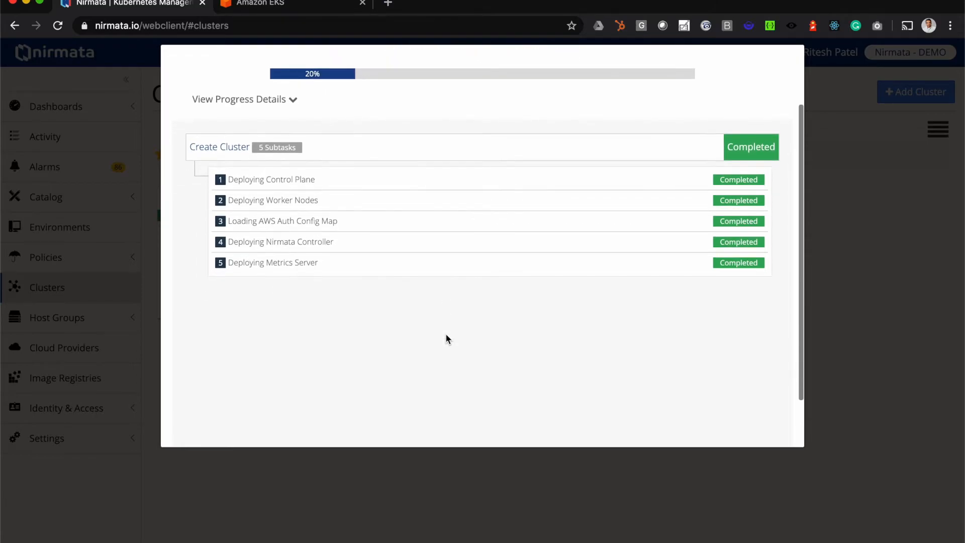
scroll(446, 333, "down", 3)
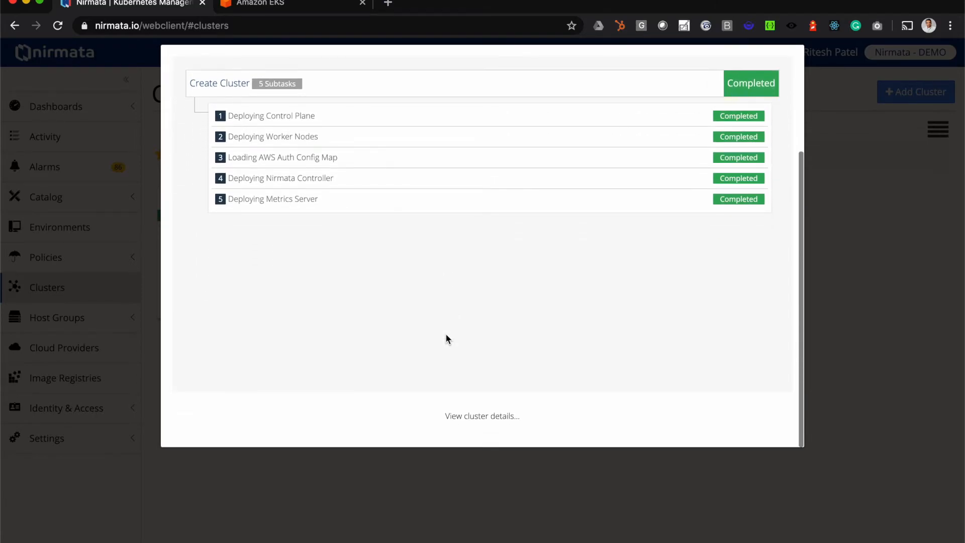
left_click(482, 416)
scroll(479, 417, "down", 3)
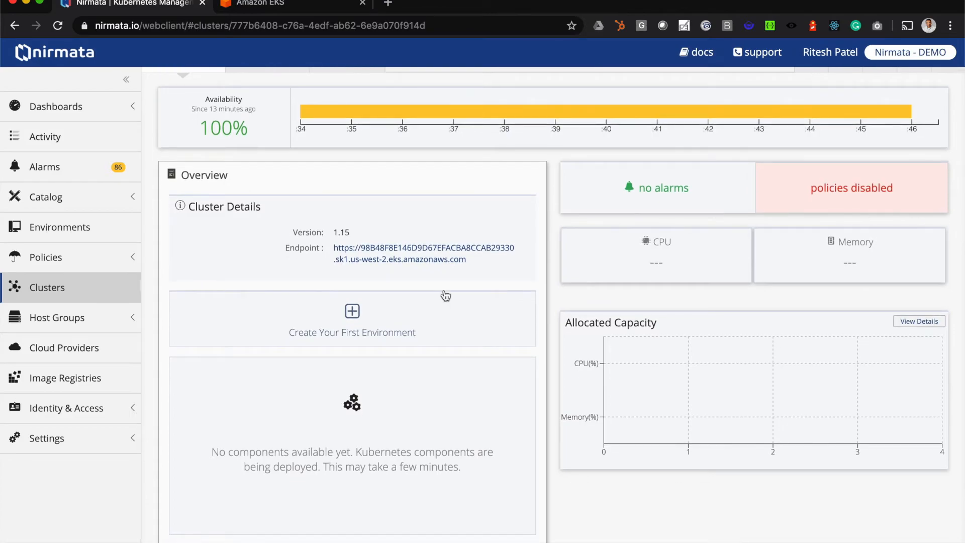
Examine the eks-demo overview for the deployment state, cluster details and auto scaling groups while the components are being deployed.
scroll(447, 332, "down", 1)
scroll(447, 330, "down", 2)
scroll(447, 330, "down", 2)
scroll(447, 331, "up", 3)
scroll(449, 335, "up", 5)
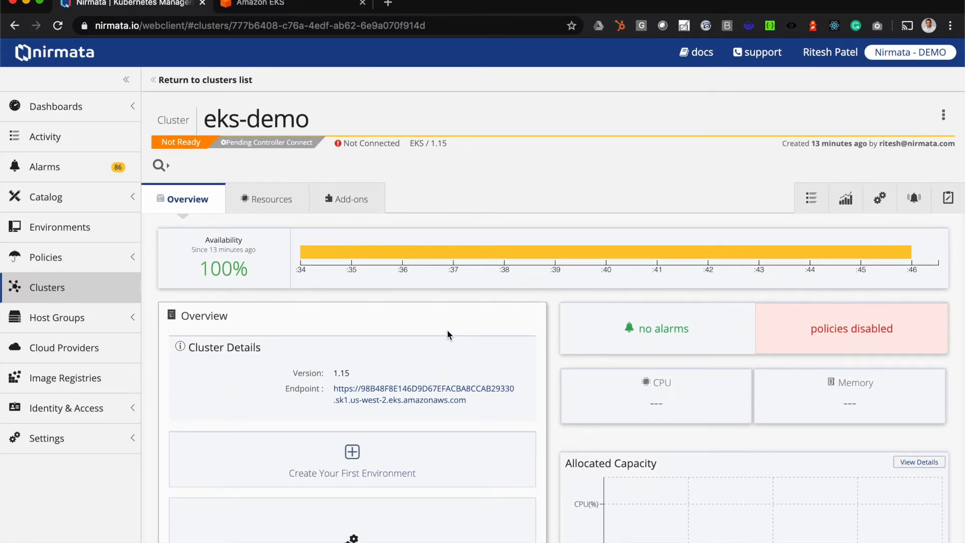
scroll(448, 331, "down", 4)
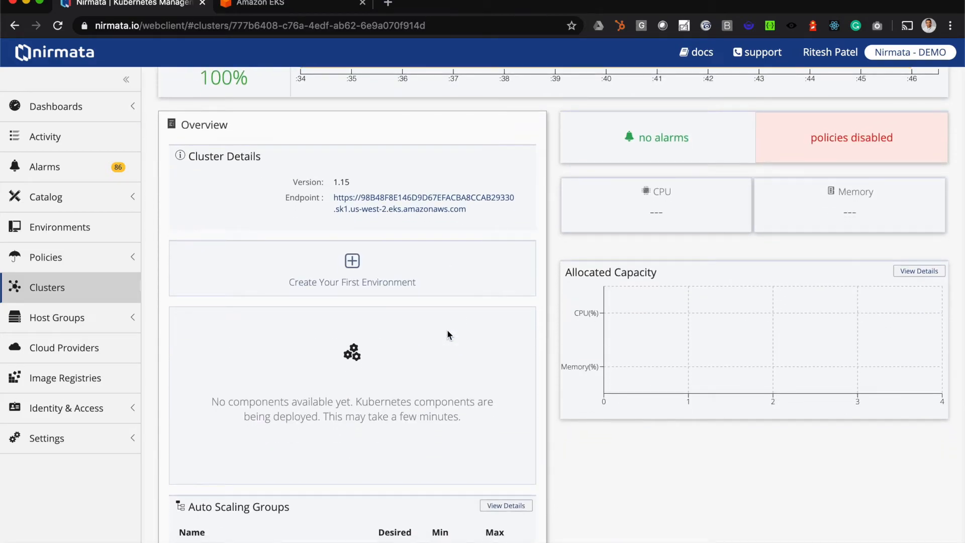
scroll(448, 331, "up", 4)
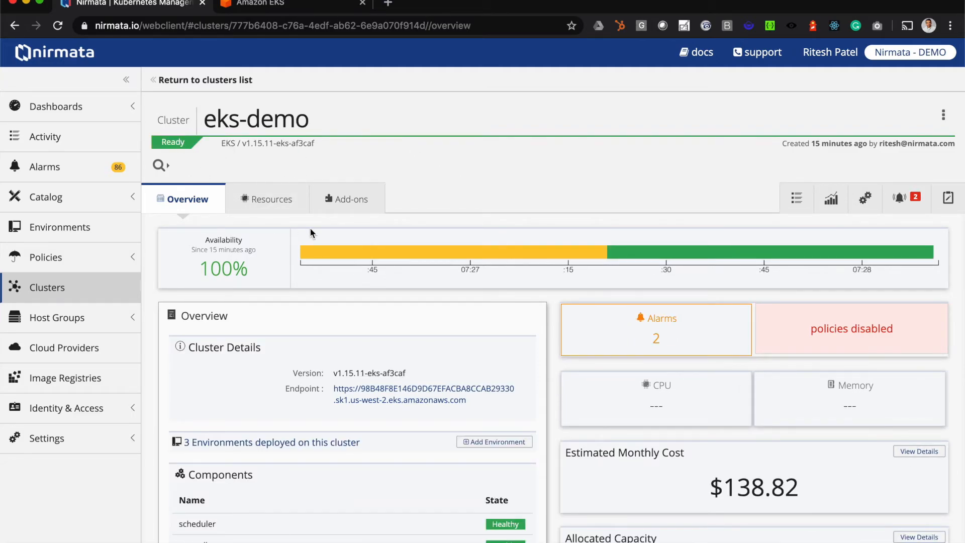
Check the health of the deployed cluster's components, auto scaling group and worker nodes in the eks-demo overview.
scroll(389, 298, "down", 2)
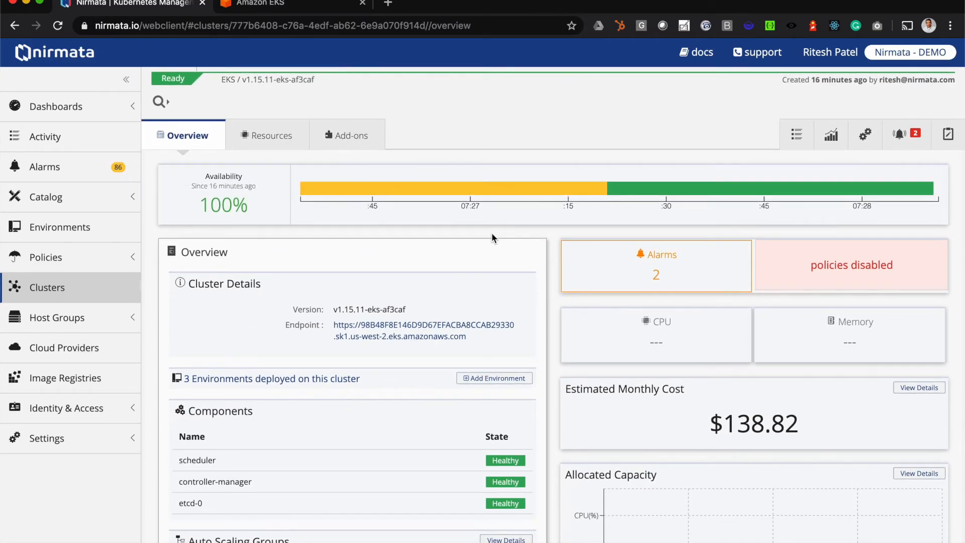
scroll(490, 240, "down", 1)
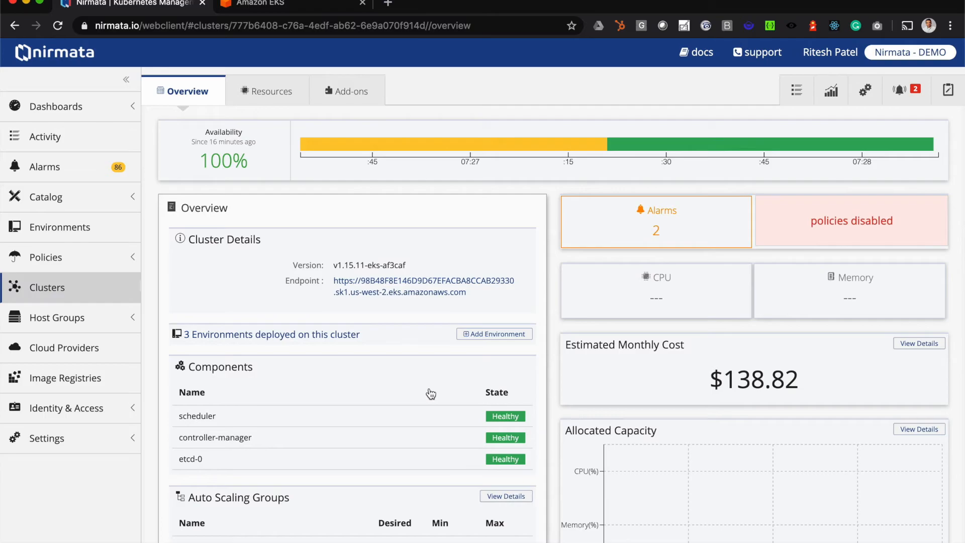
scroll(431, 394, "down", 3)
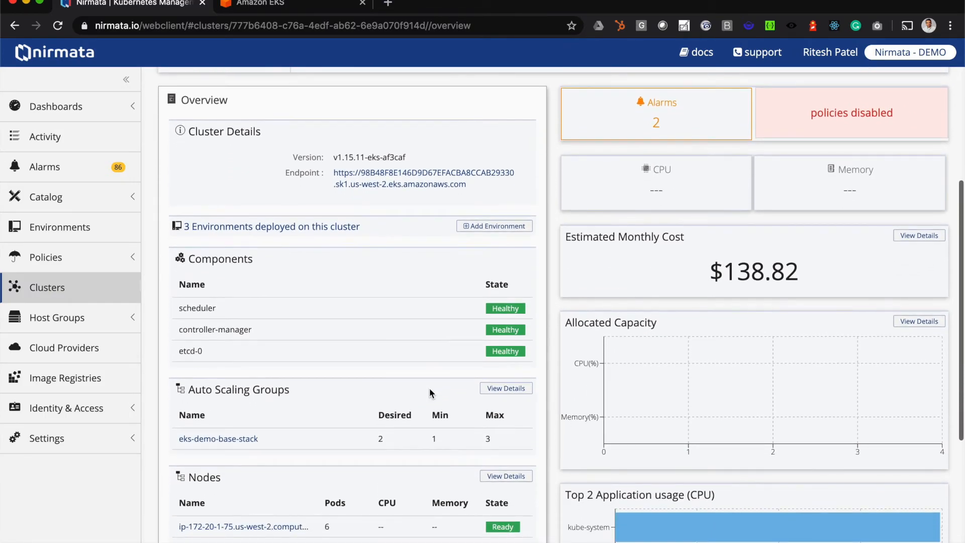
scroll(458, 388, "down", 2)
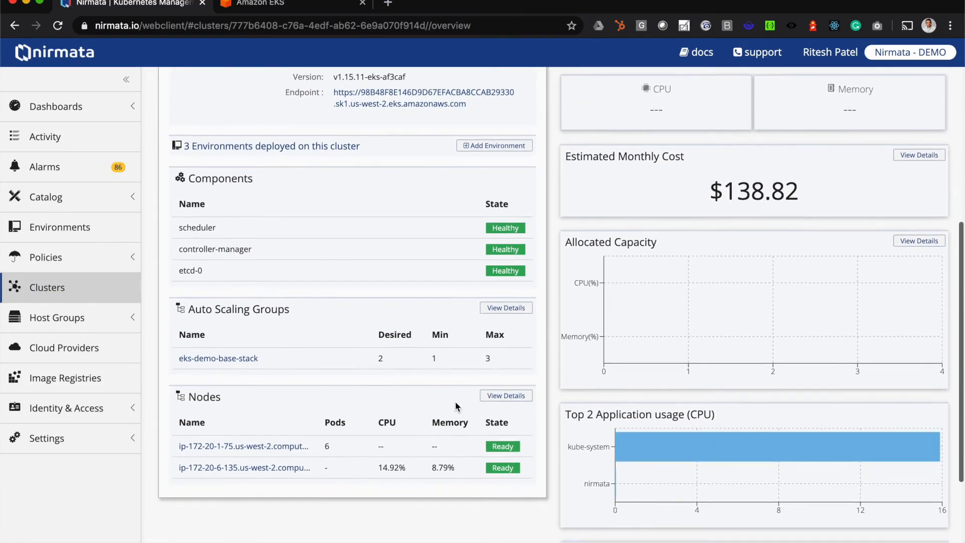
scroll(487, 373, "up", 1)
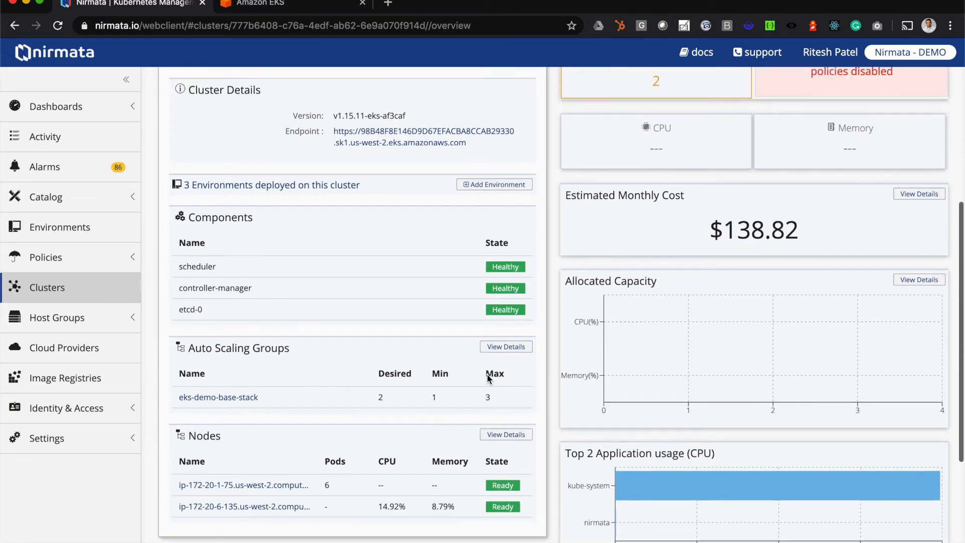
scroll(488, 378, "up", 6)
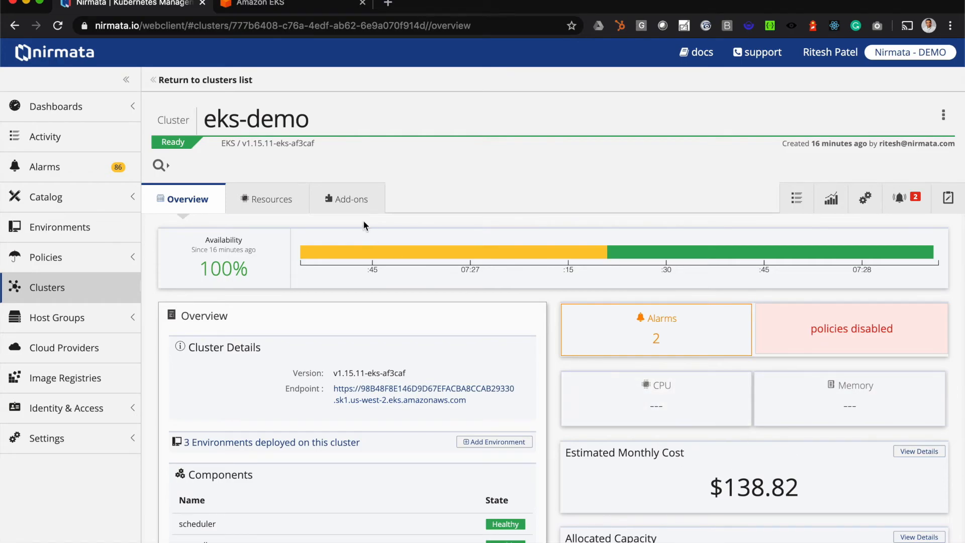
Review the cluster's namespaces under its resources and the available add-ons, ending back on the eks-demo overview.
left_click(278, 213)
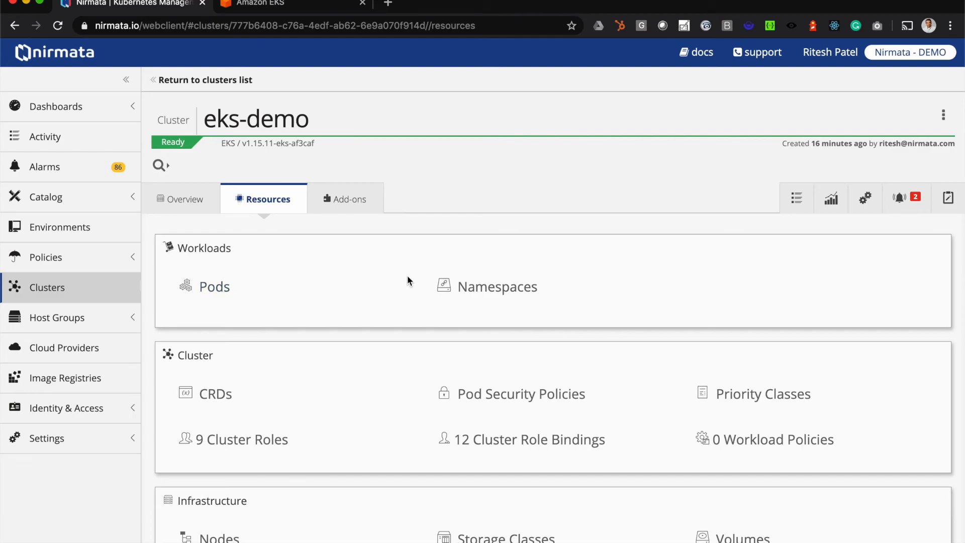
left_click(511, 285)
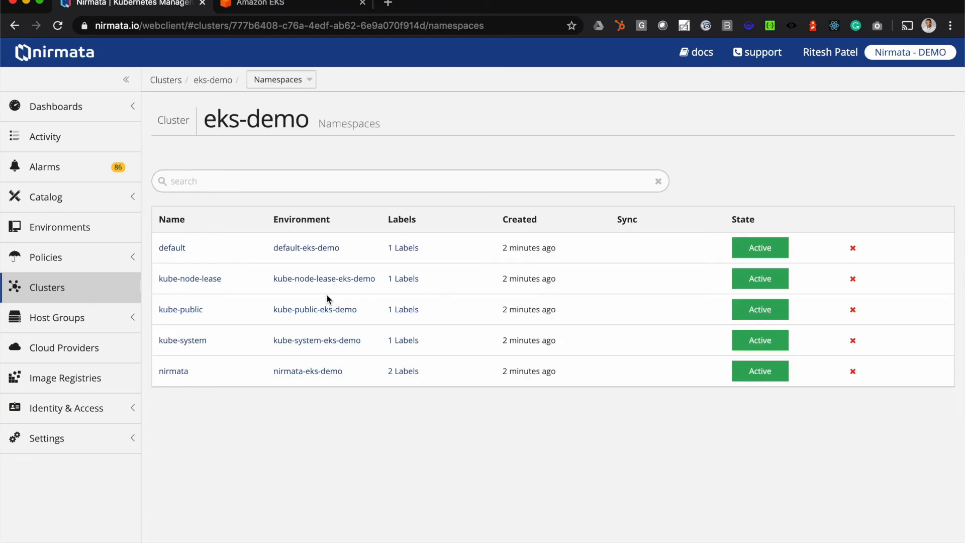
scroll(327, 297, "left", 5)
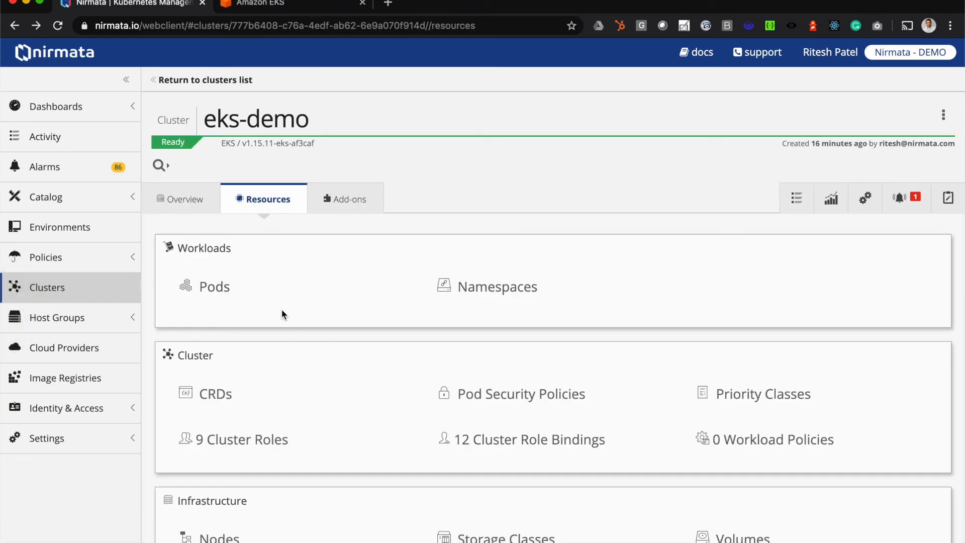
left_click(352, 199)
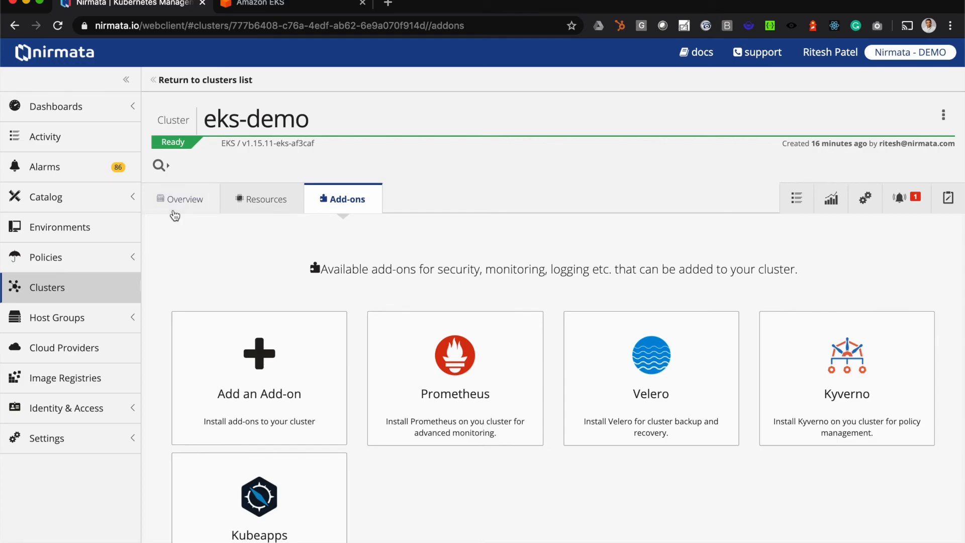
left_click(173, 210)
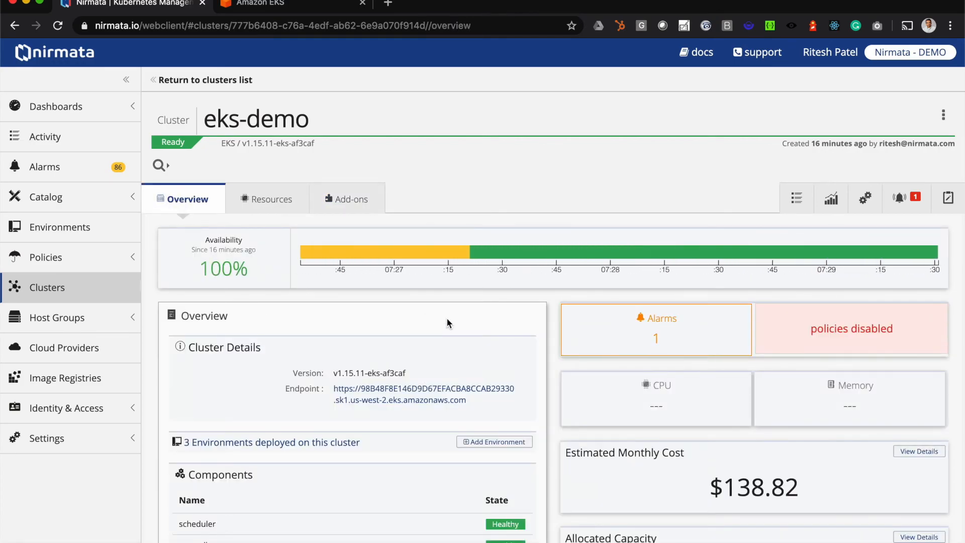